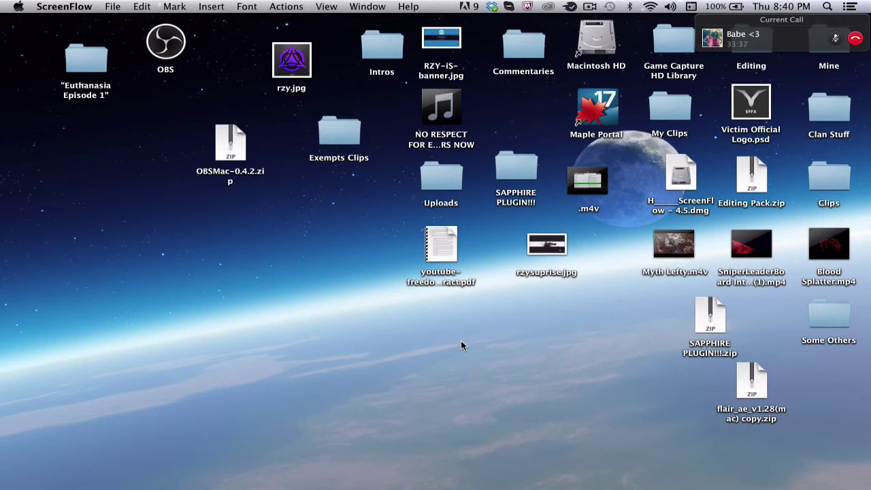
# Restore the minimized Untitled Project.aep window from the Dock and activate its empty composition view
pyautogui.moveTo(593, 486)
pyautogui.click(630, 483)
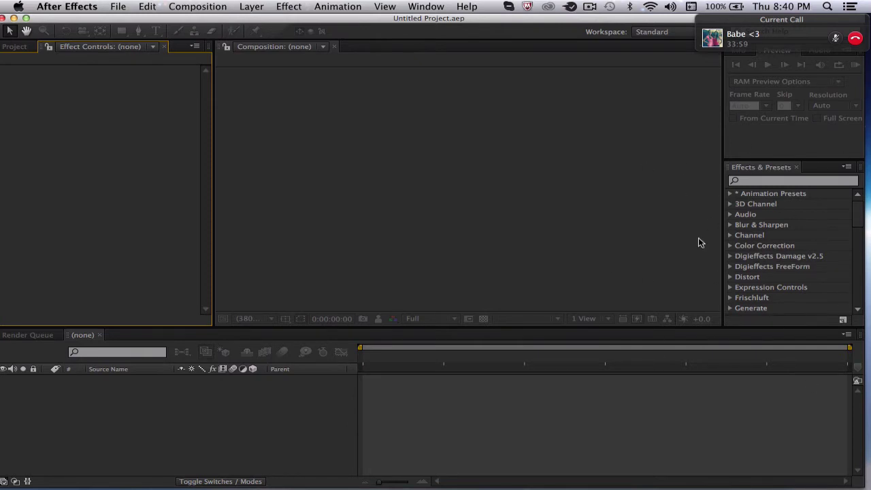
pyautogui.click(712, 171)
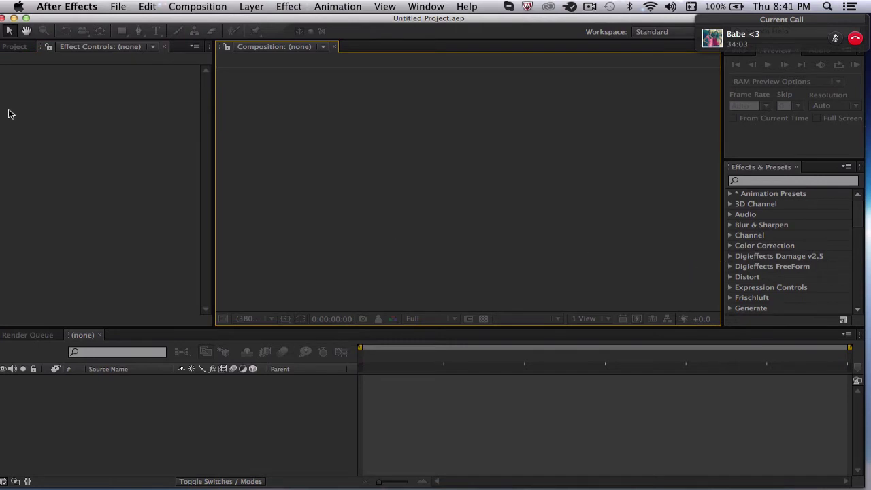
# Import clip 1.mp4 from Euthanasia Episode 1 > Ep into the After Effects project
pyautogui.moveTo(66, 18); pyautogui.dragTo(121, 153)
pyautogui.doubleClick(94, 70)
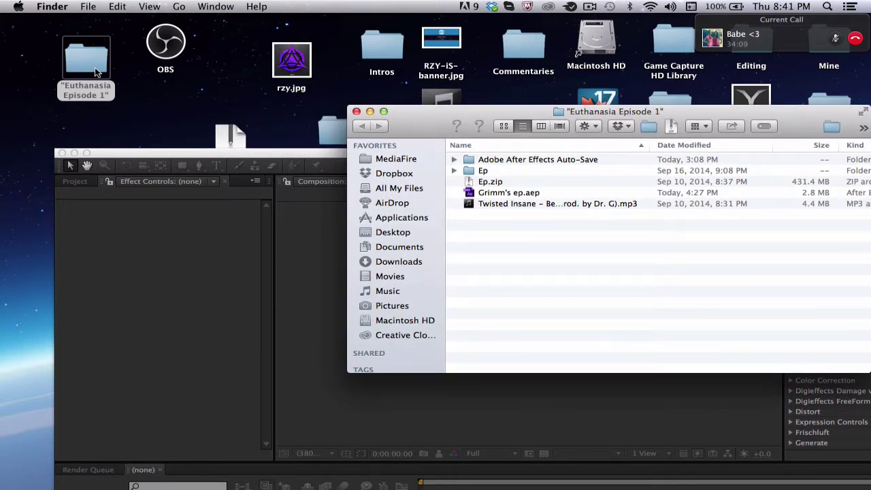
pyautogui.click(454, 170)
pyautogui.click(511, 183)
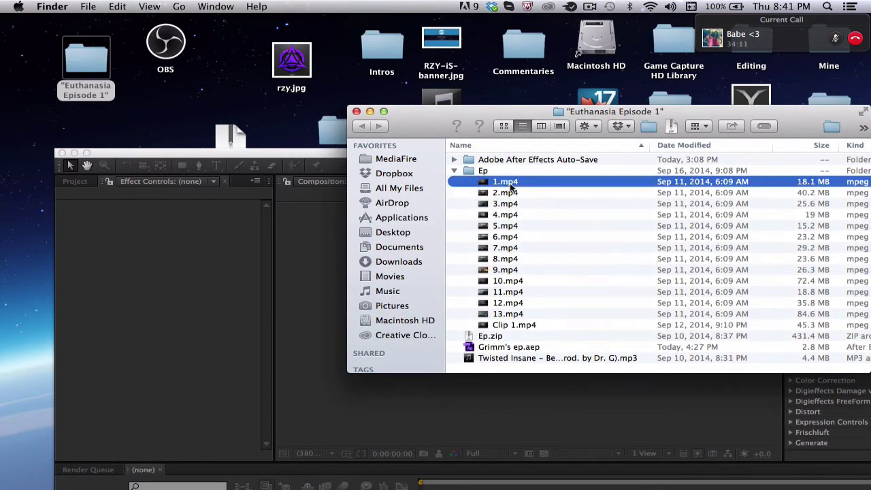
pyautogui.moveTo(510, 187); pyautogui.dragTo(159, 285)
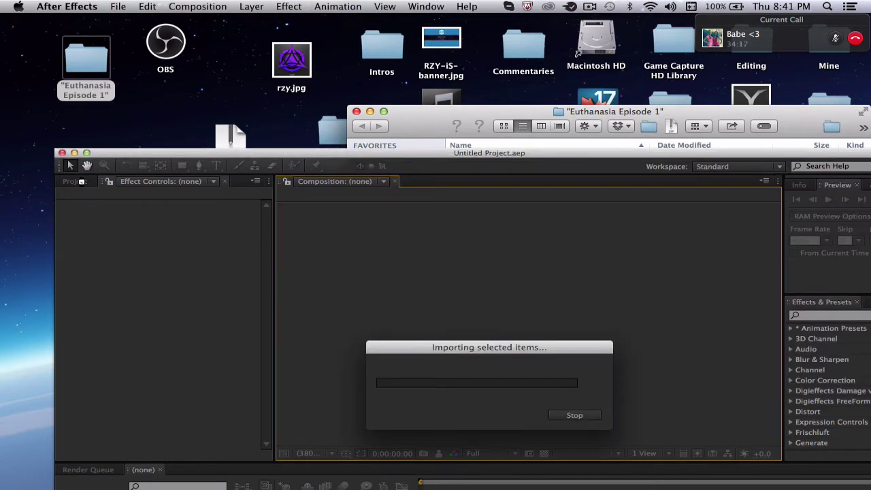
pyautogui.click(80, 180)
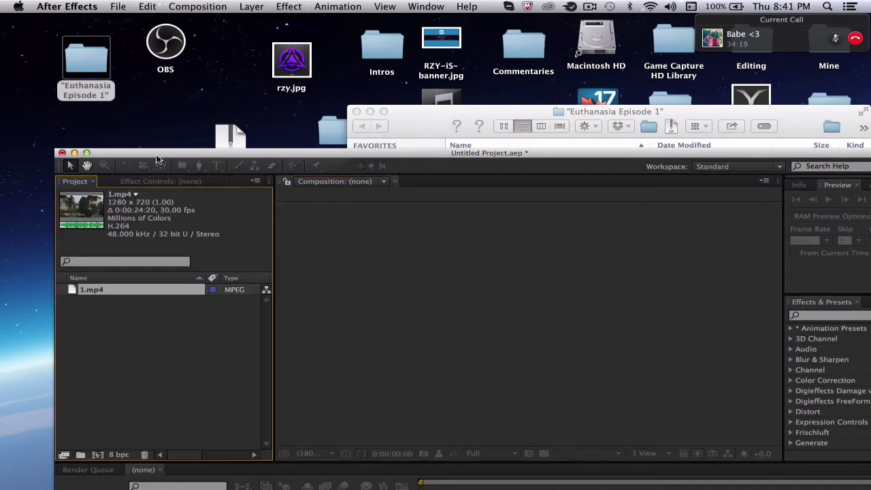
# Maximize After Effects, build composition 1 from 1.mp4, and scrub its opening seconds
pyautogui.doubleClick(157, 152)
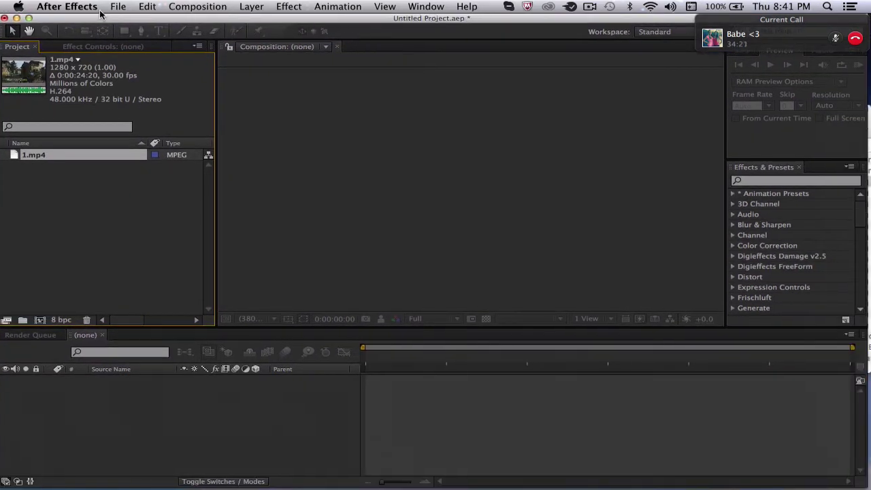
pyautogui.click(56, 164)
pyautogui.click(45, 153)
pyautogui.click(39, 320)
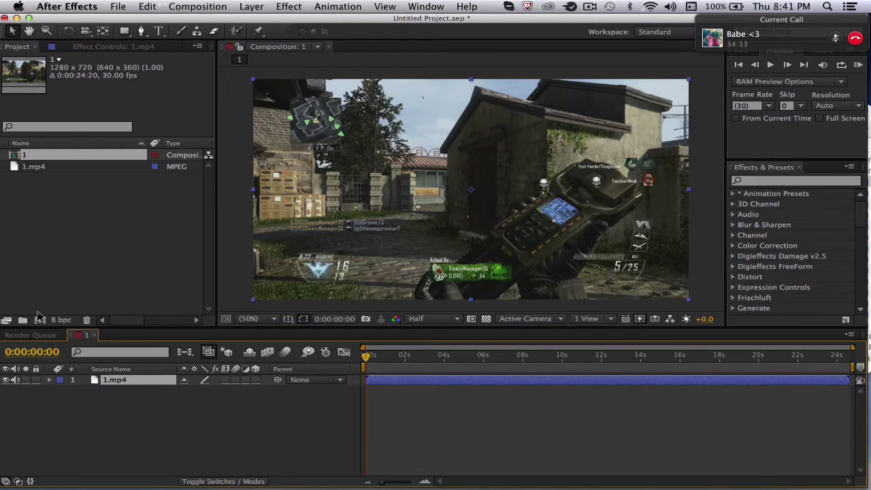
pyautogui.click(425, 464)
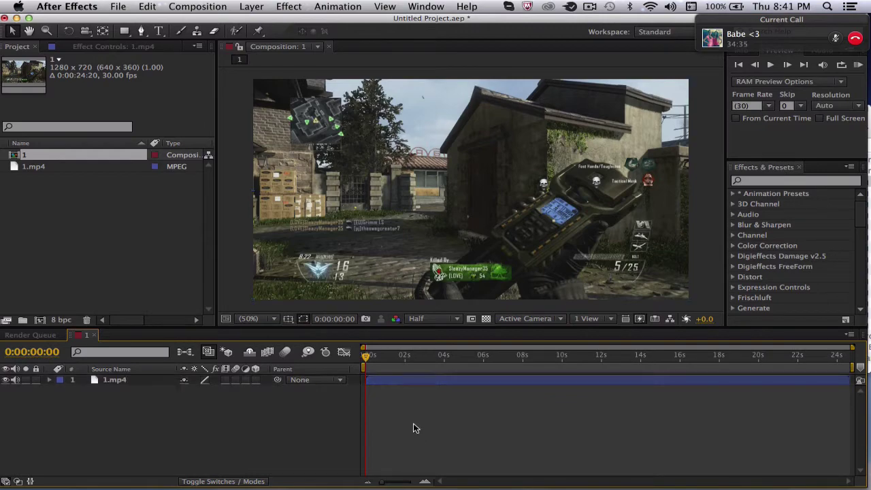
pyautogui.moveTo(399, 358); pyautogui.dragTo(518, 358)
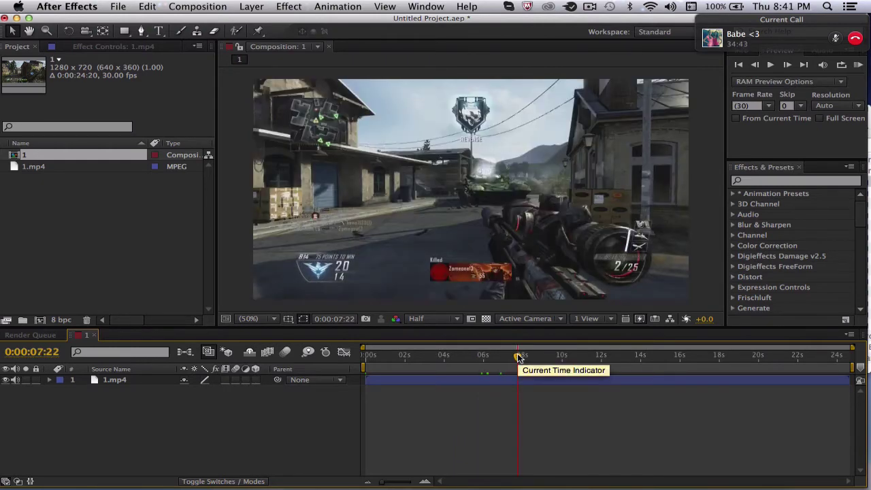
# Add a new adjustment layer above 1.mp4 using Cmd+Option+Y
pyautogui.press('super+alt+y')
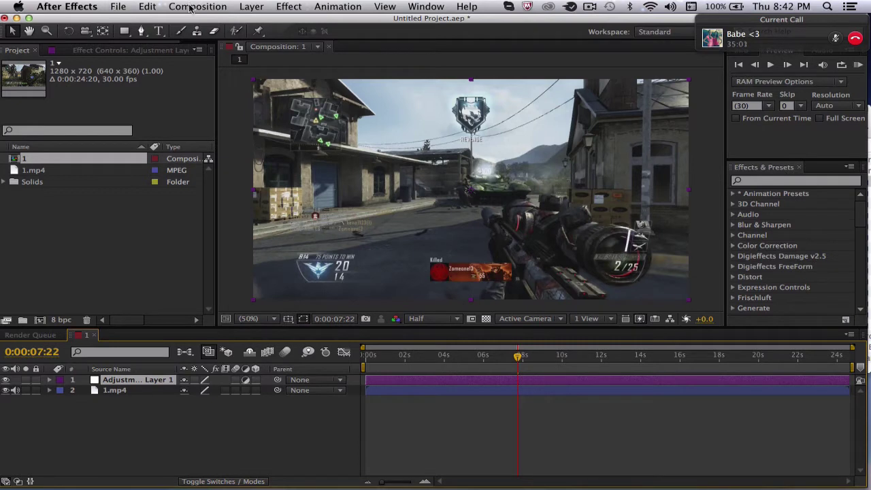
# Search 'look' in Effects & Presets and apply the Looks effect to the adjustment layer
pyautogui.click(772, 182)
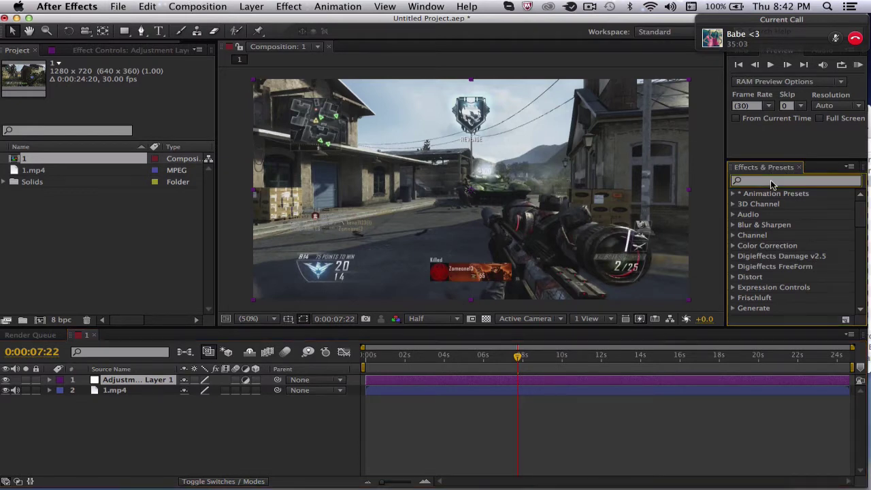
pyautogui.write('look')
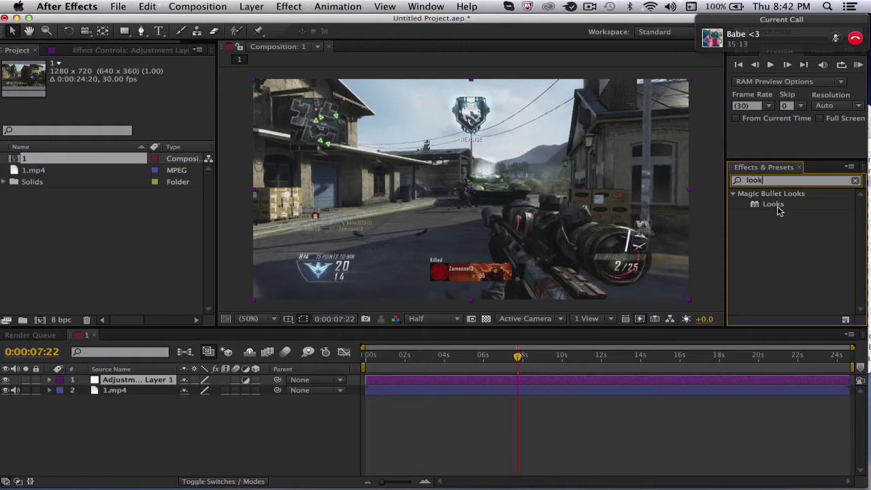
pyautogui.click(775, 204)
pyautogui.doubleClick(775, 204)
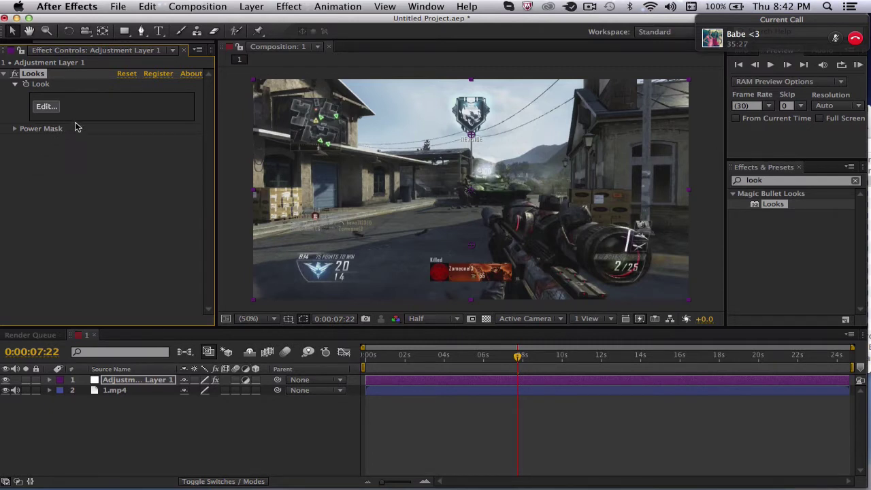
# Open the Magic Bullet Looks editor and close it again with Finished
pyautogui.click(52, 112)
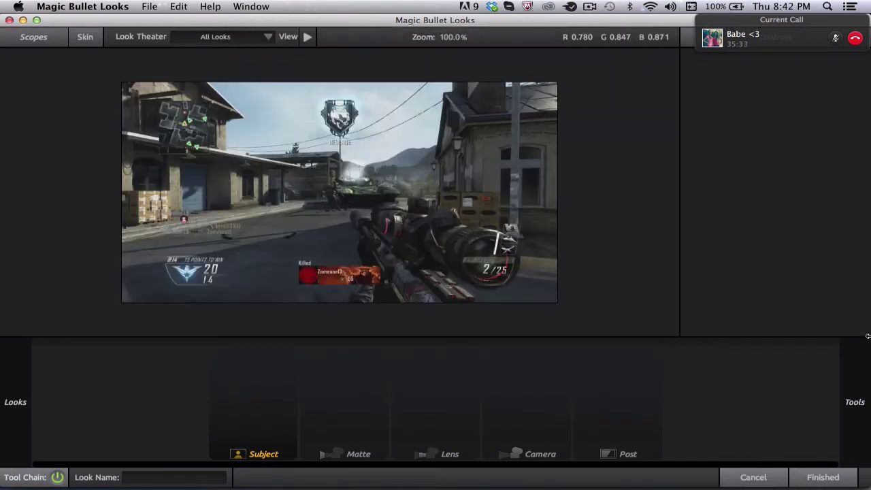
pyautogui.click(833, 479)
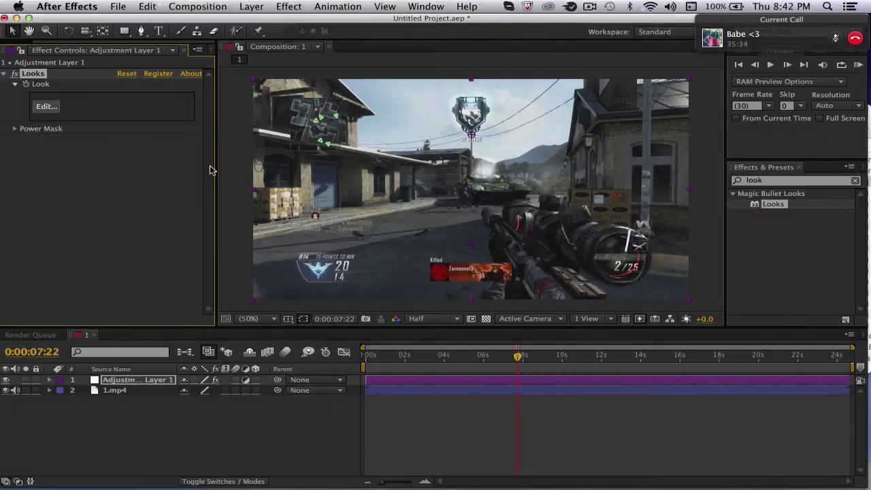
pyautogui.click(44, 110)
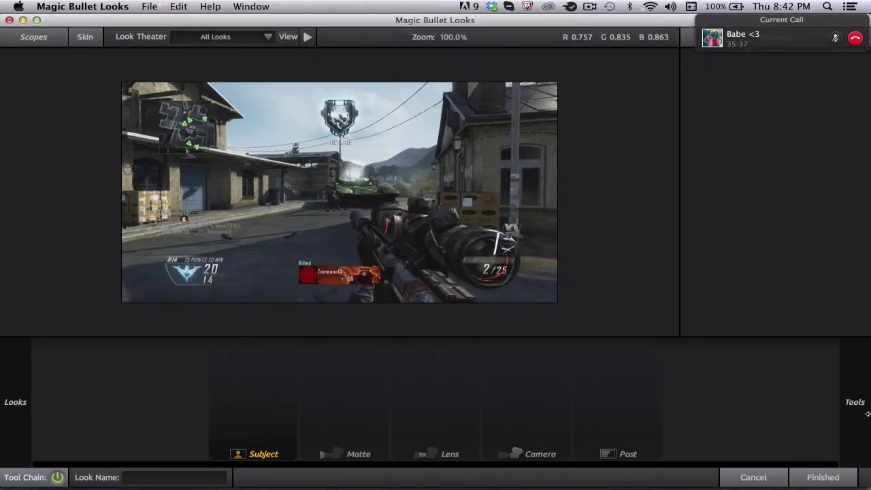
pyautogui.click(834, 478)
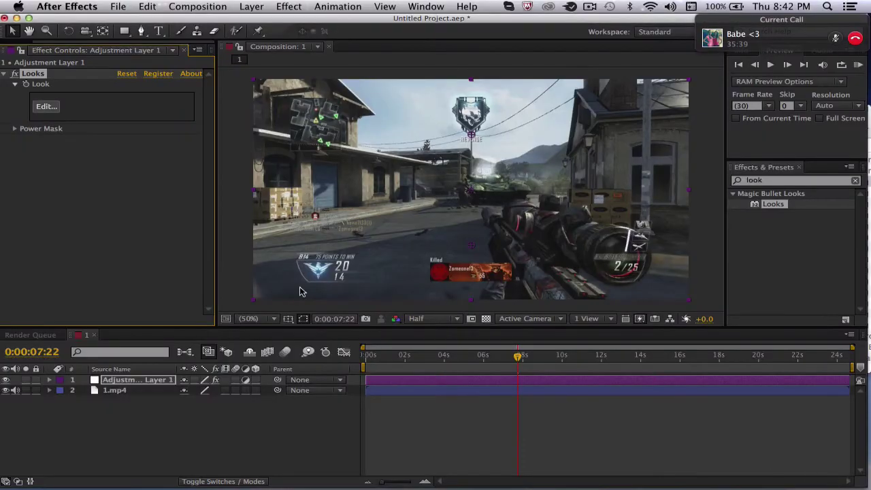
# Delete the Looks effect from the layer and clear the 'look' effects search
pyautogui.click(34, 75)
pyautogui.press('Delete')
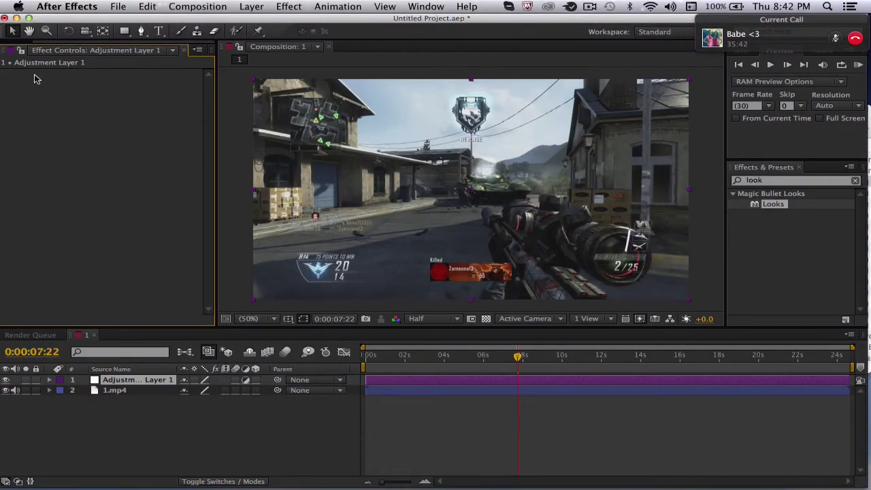
pyautogui.click(799, 181)
pyautogui.press('BackSpace')
pyautogui.press('BackSpace')
pyautogui.press('BackSpace')
pyautogui.press('BackSpace')
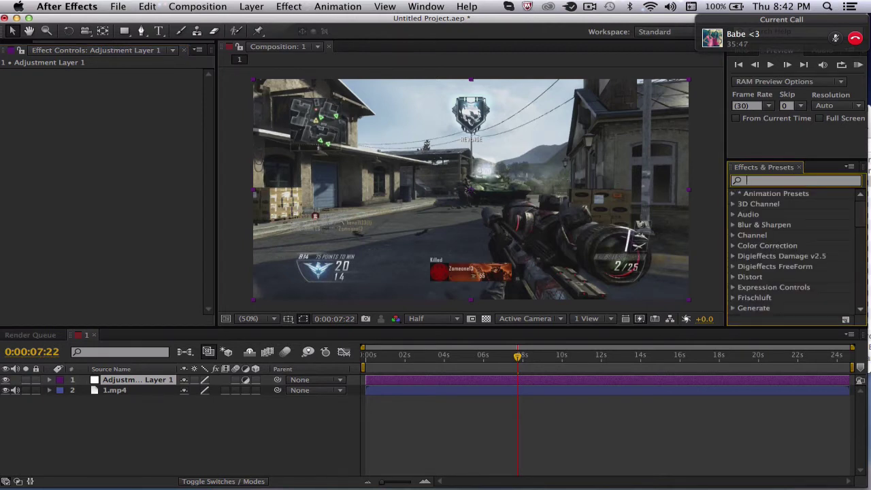
# Apply S_Flashbulbs from Sapphire Lighting to Adjustment Layer 1
pyautogui.scroll(-6, 739, 275)
pyautogui.scroll(-10, 736, 273)
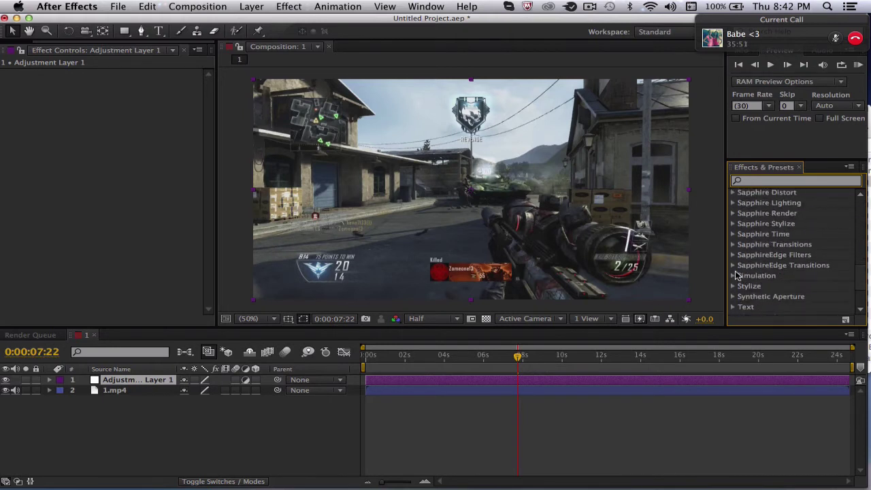
pyautogui.scroll(1, 736, 272)
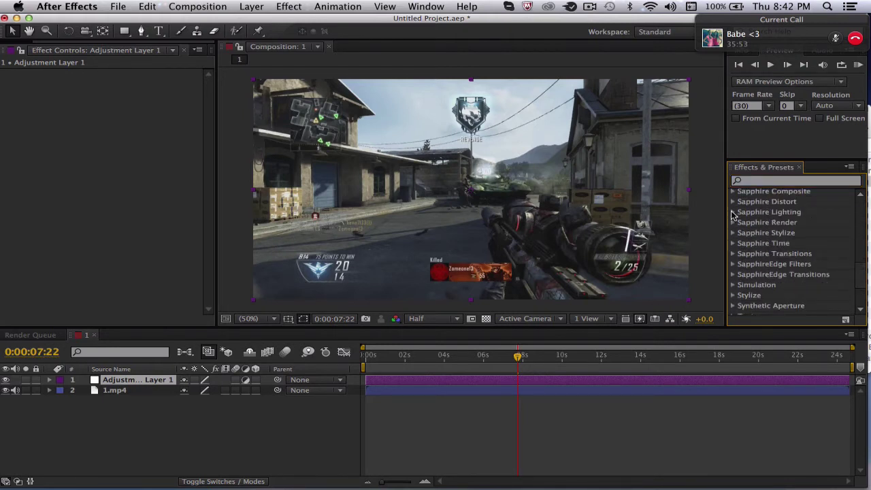
pyautogui.click(732, 213)
pyautogui.click(776, 226)
pyautogui.moveTo(776, 228); pyautogui.dragTo(641, 379)
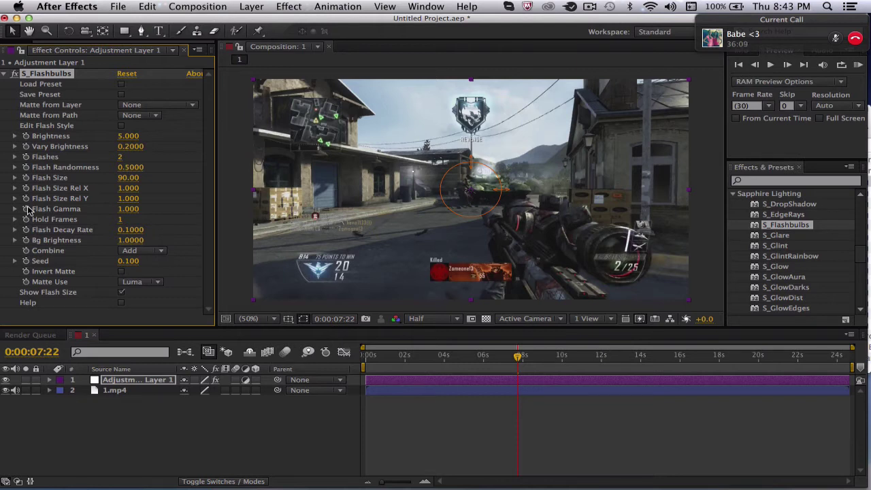
# Keyframe S_Flashbulbs Flashes at 2 at 0:00:01:29, then review the flashes to 0:00:06:13
pyautogui.click(405, 356)
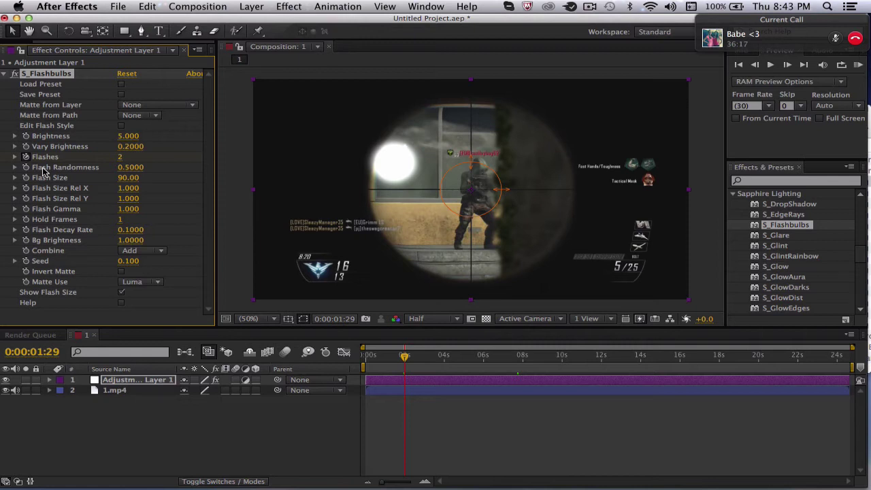
pyautogui.press('u')
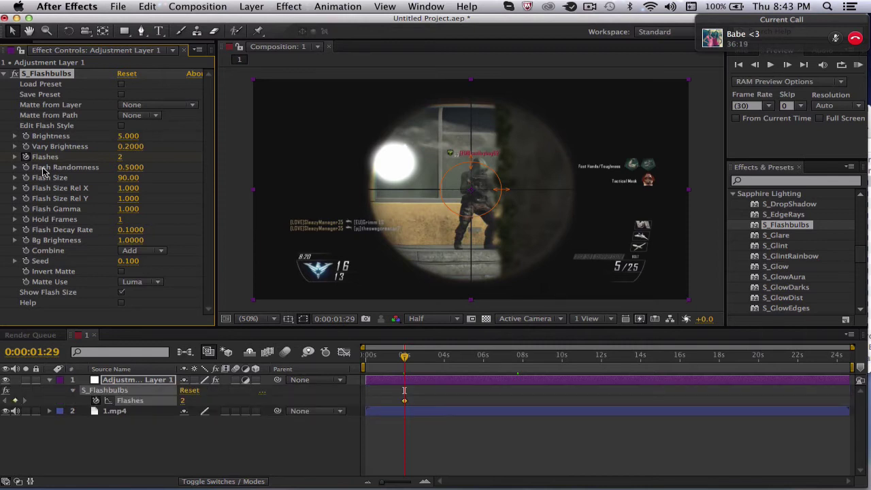
pyautogui.press('u')
pyautogui.press('u')
pyautogui.click(443, 357)
pyautogui.moveTo(447, 364); pyautogui.dragTo(493, 366)
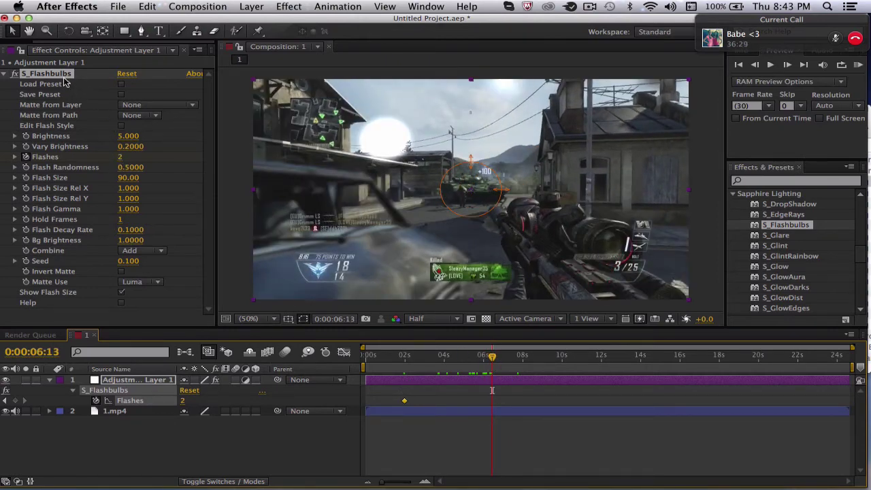
# Delete S_Flashbulbs from Adjustment Layer 1 and collapse the Sapphire Lighting group
pyautogui.press('Delete')
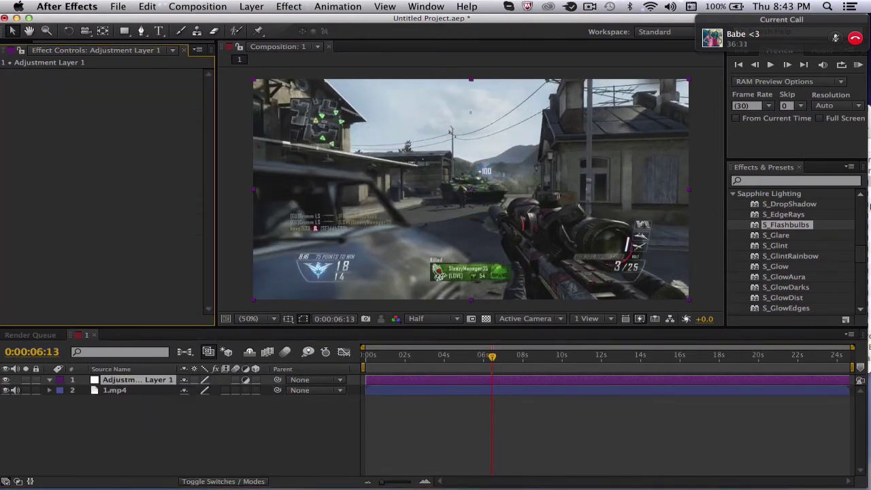
pyautogui.click(760, 181)
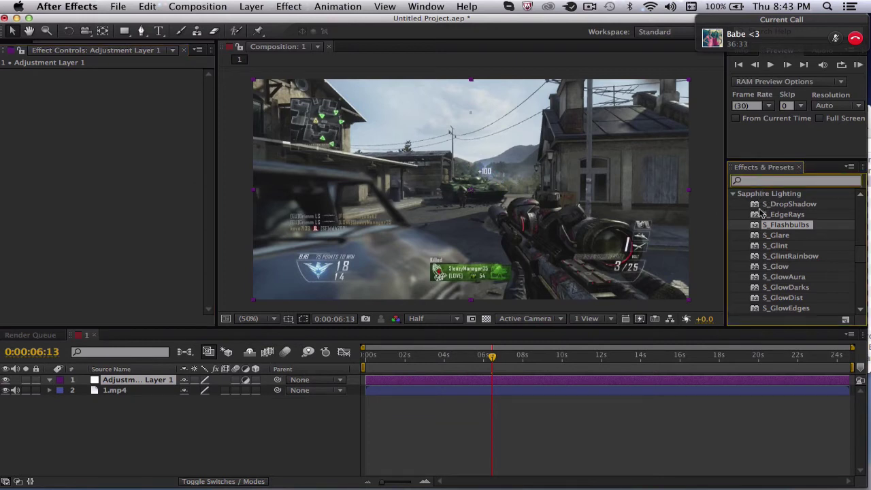
pyautogui.click(733, 195)
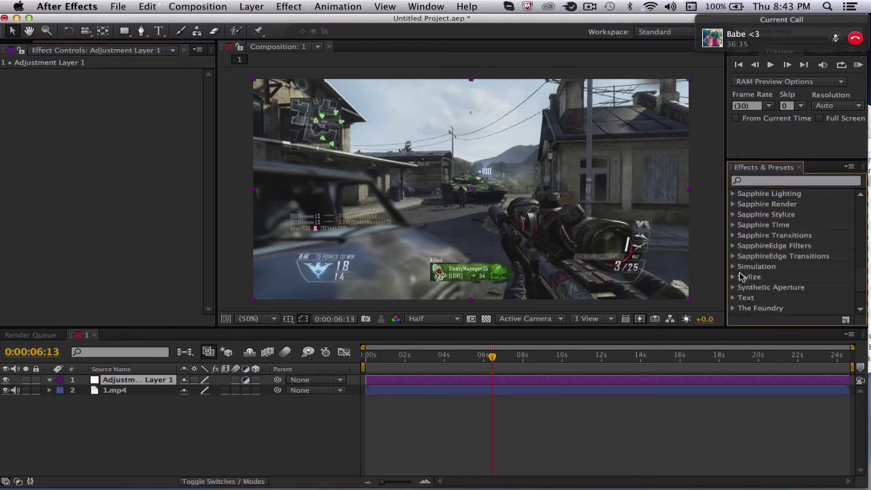
pyautogui.scroll(-5, 741, 279)
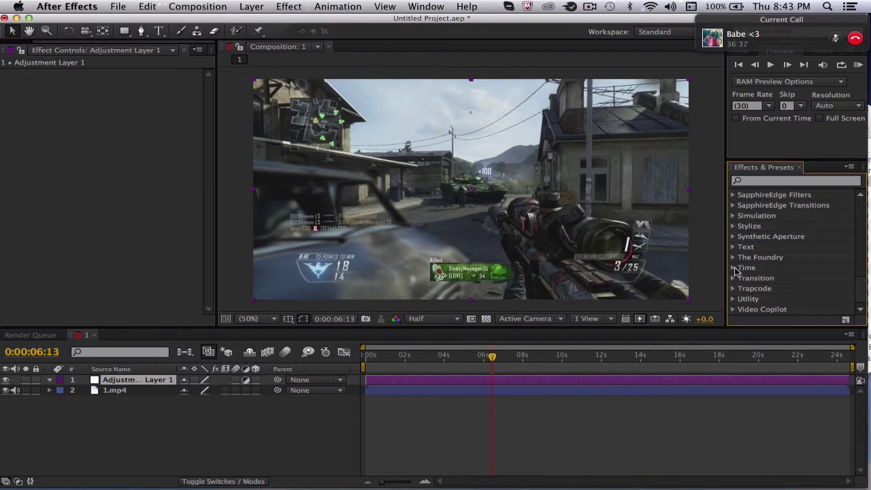
pyautogui.scroll(10, 738, 272)
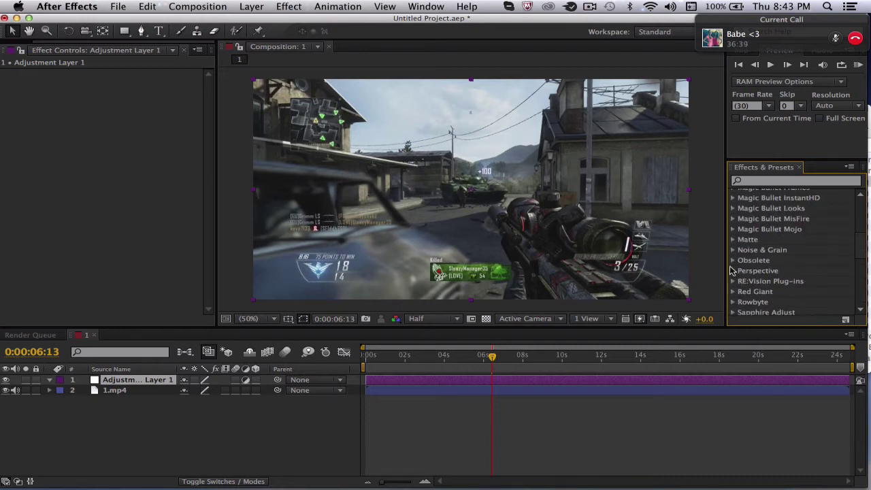
pyautogui.scroll(4, 734, 255)
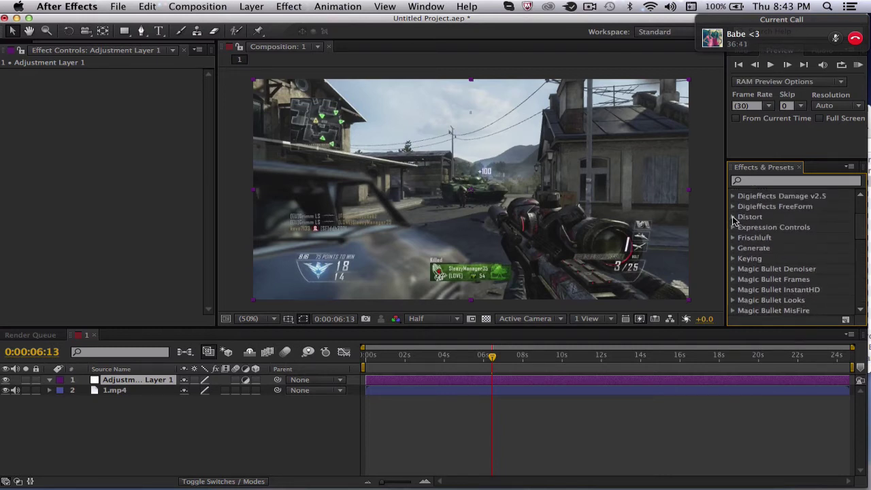
# Expand the Distort category and search 'warp' in Effects & Presets
pyautogui.click(733, 217)
pyautogui.scroll(-3, 786, 260)
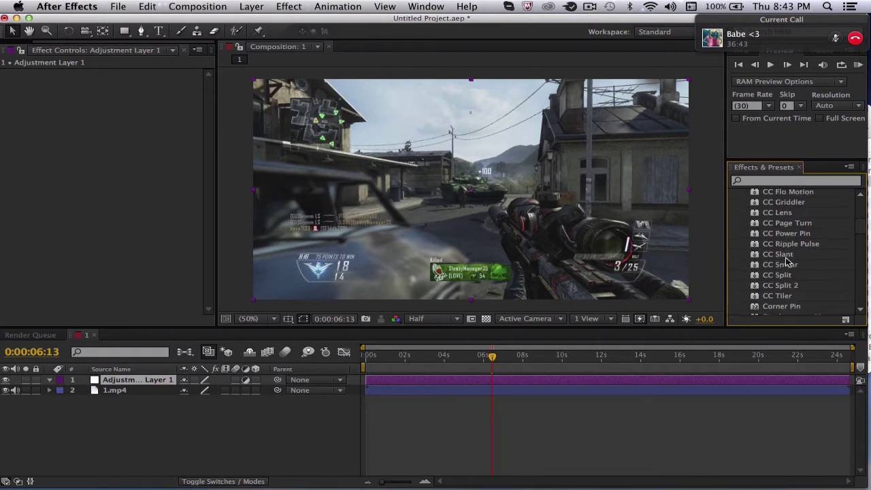
pyautogui.click(776, 181)
pyautogui.write('warp')
pyautogui.scroll(1, 782, 211)
# Apply Warp to Adjustment Layer 1 with FishEye style and a starting Bend keyframe of 0
pyautogui.moveTo(773, 200); pyautogui.dragTo(461, 295)
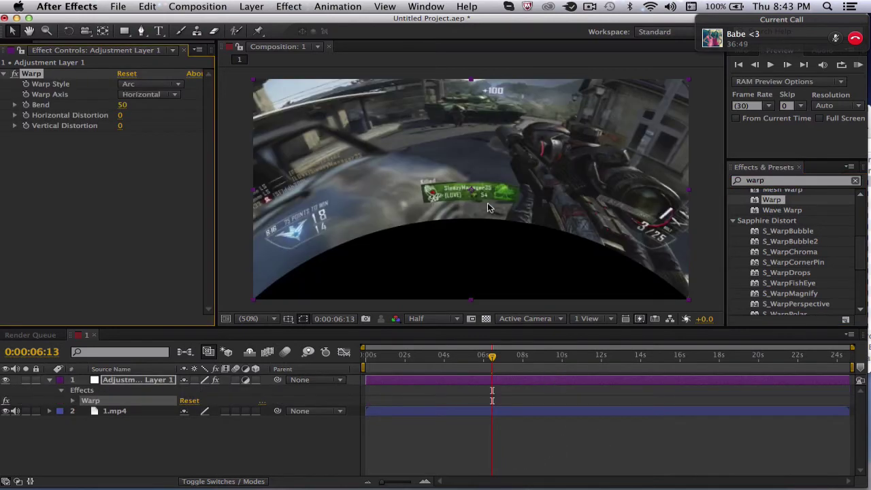
pyautogui.click(140, 85)
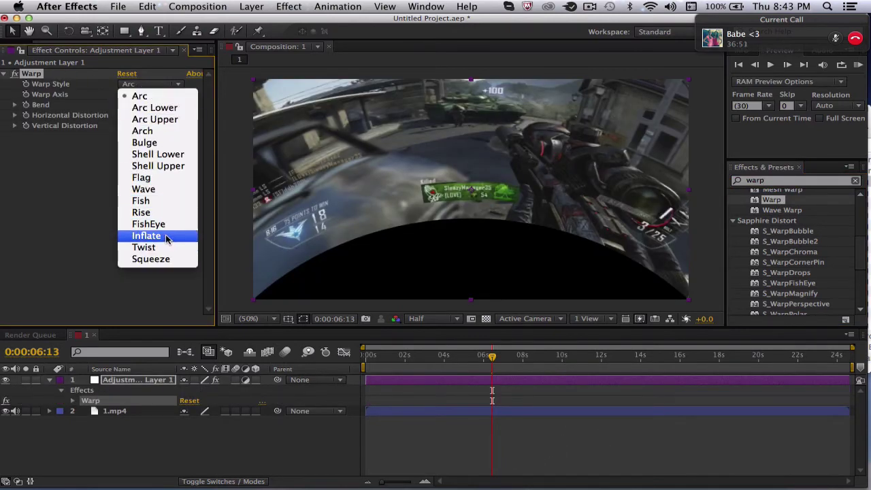
pyautogui.click(149, 224)
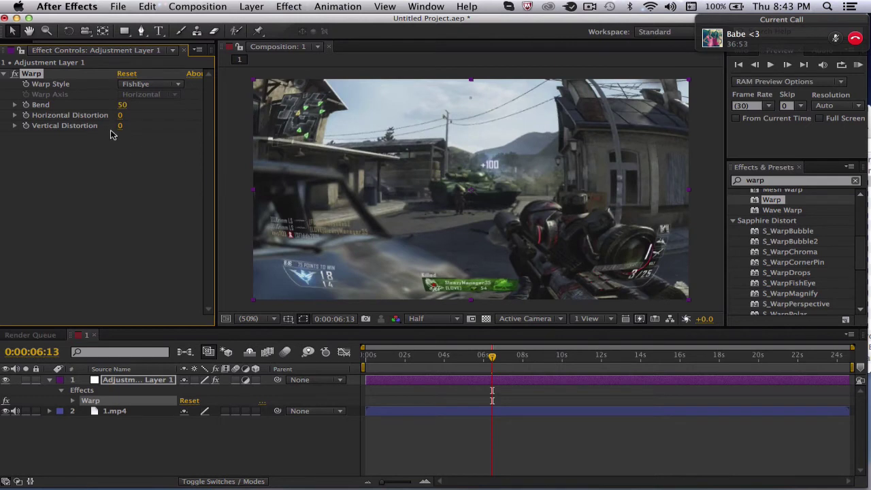
pyautogui.click(122, 106)
pyautogui.write('0')
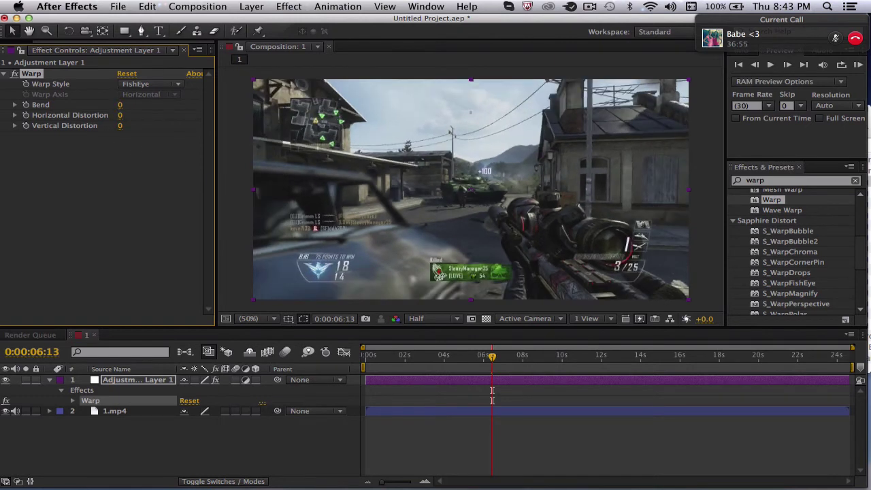
pyautogui.click(26, 105)
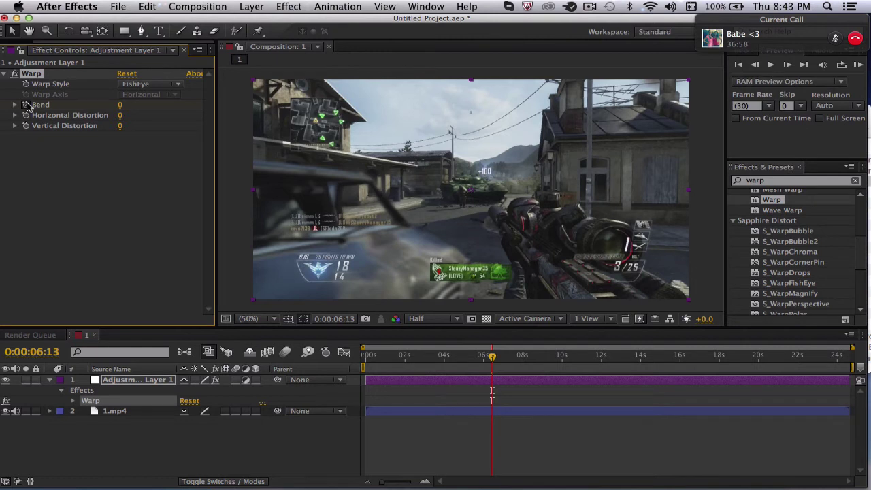
# At 0:00:07:06, drag Bend negative to pinch the frame and reveal its keyframes
pyautogui.click(506, 356)
pyautogui.moveTo(117, 105); pyautogui.dragTo(266, 227)
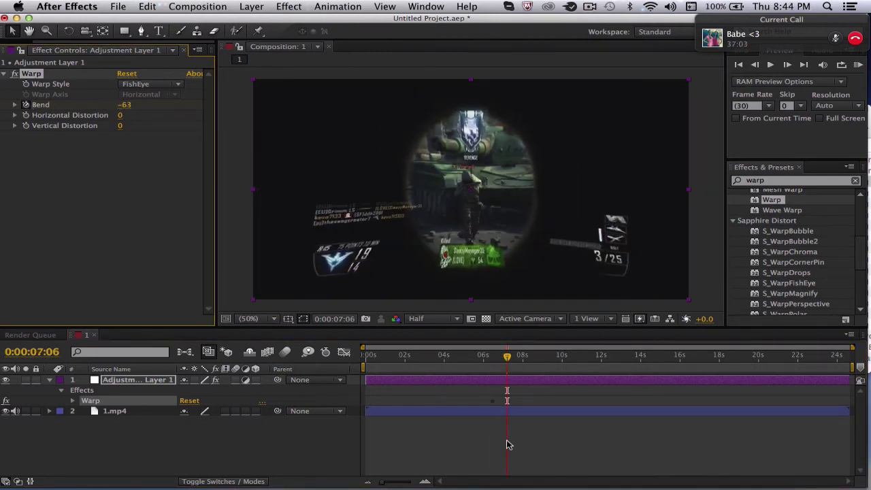
pyautogui.press('u')
pyautogui.moveTo(491, 359); pyautogui.dragTo(532, 364)
# Add Bend keyframes of 100 then 0 and preview the warp from 0:00:06:14 to 0:00:07:11
pyautogui.click(123, 105)
pyautogui.write('100')
pyautogui.press('Return')
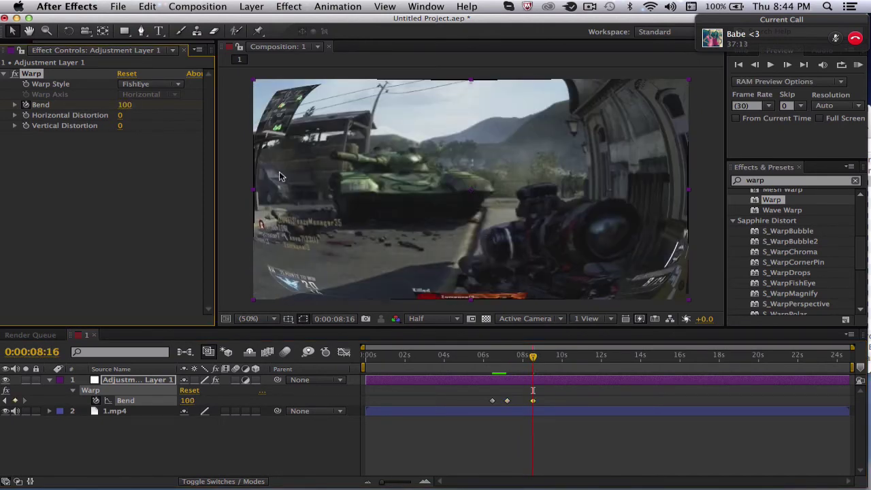
pyautogui.click(124, 104)
pyautogui.write('0')
pyautogui.press('Return')
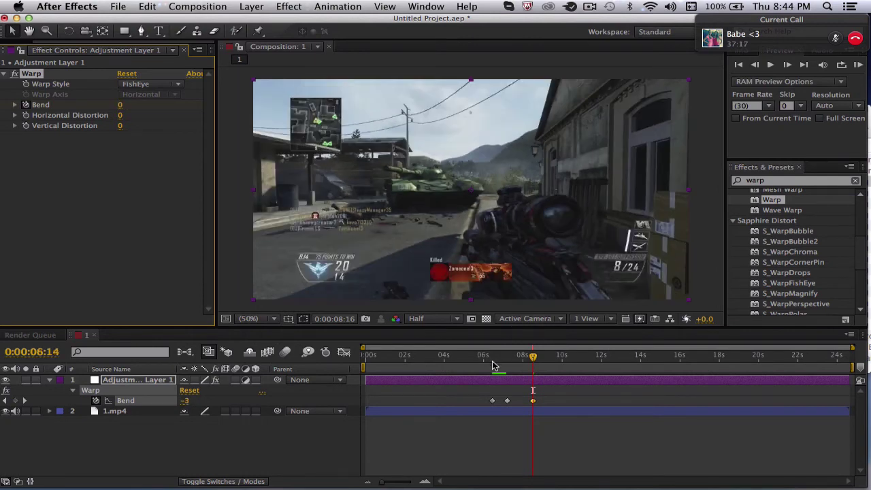
pyautogui.click(492, 357)
pyautogui.moveTo(493, 363); pyautogui.dragTo(510, 362)
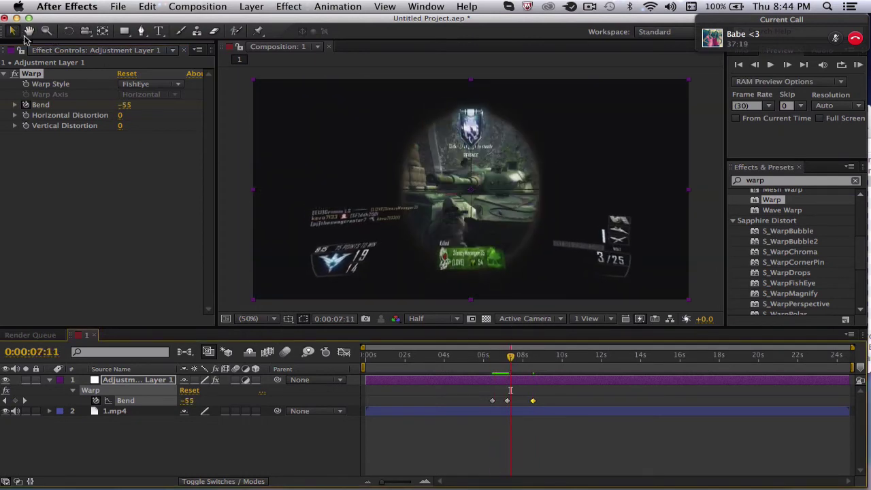
pyautogui.click(42, 78)
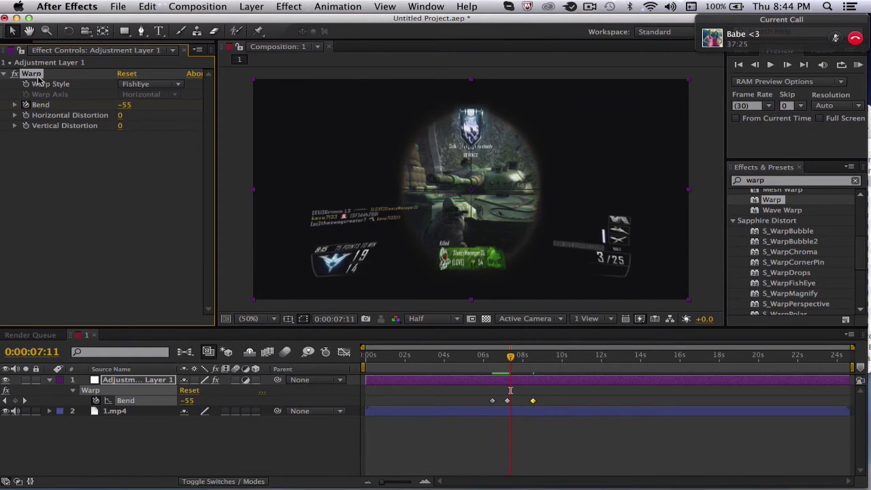
# Delete the Warp effect and erase 'warp' from the search to list all effect categories
pyautogui.press('Delete')
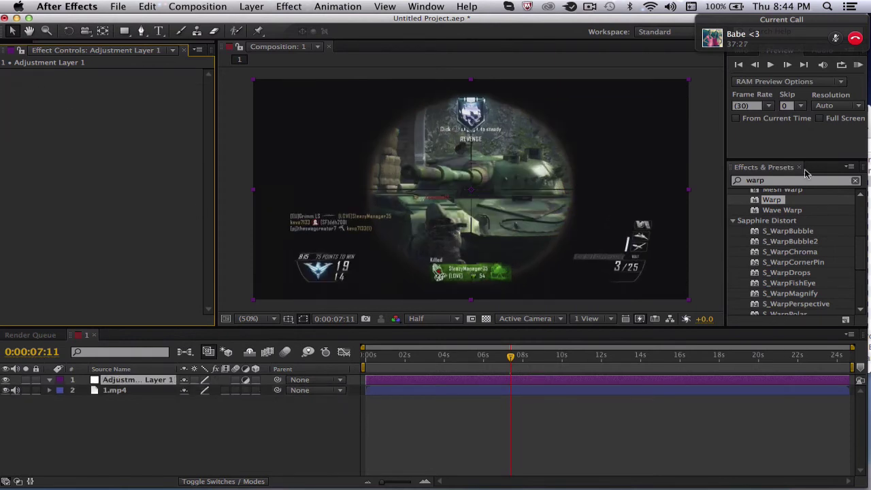
pyautogui.click(779, 183)
pyautogui.write('warp')
pyautogui.press('super+a')
pyautogui.press('BackSpace')
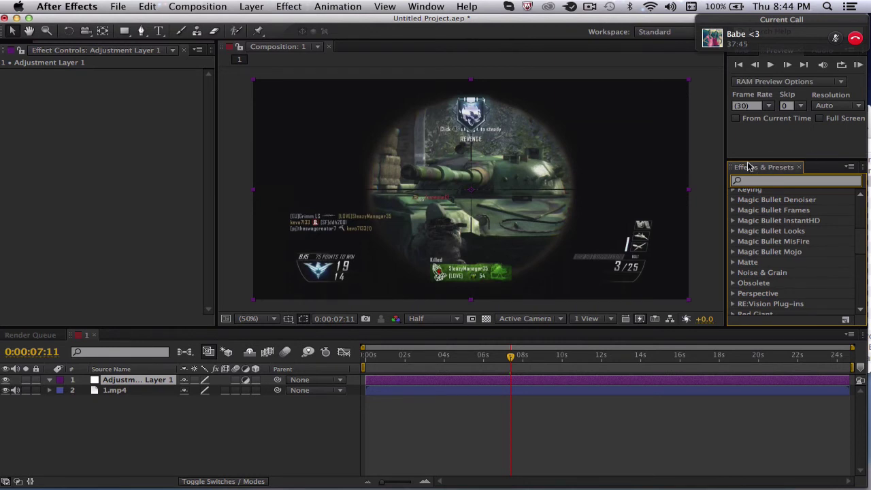
pyautogui.scroll(5, 741, 227)
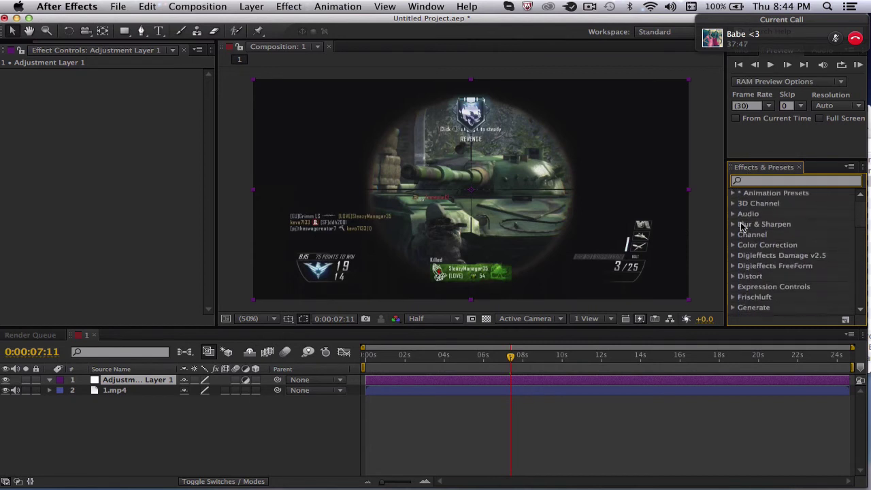
pyautogui.click(733, 216)
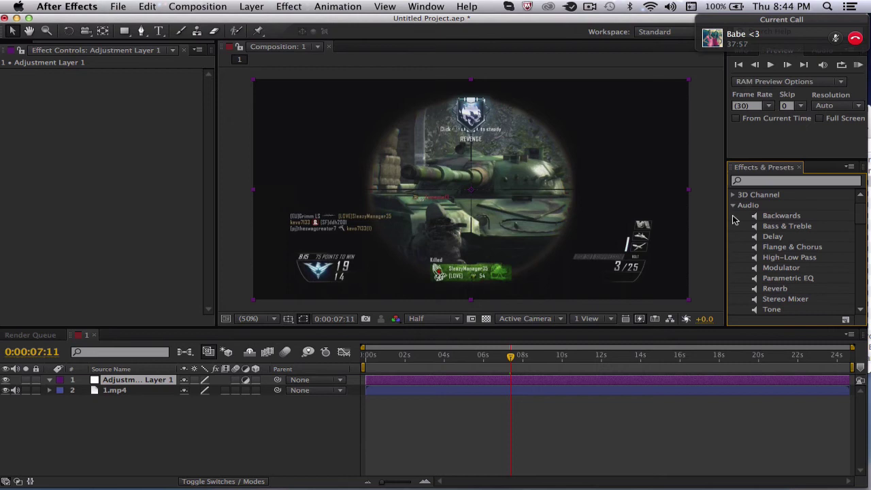
pyautogui.click(767, 230)
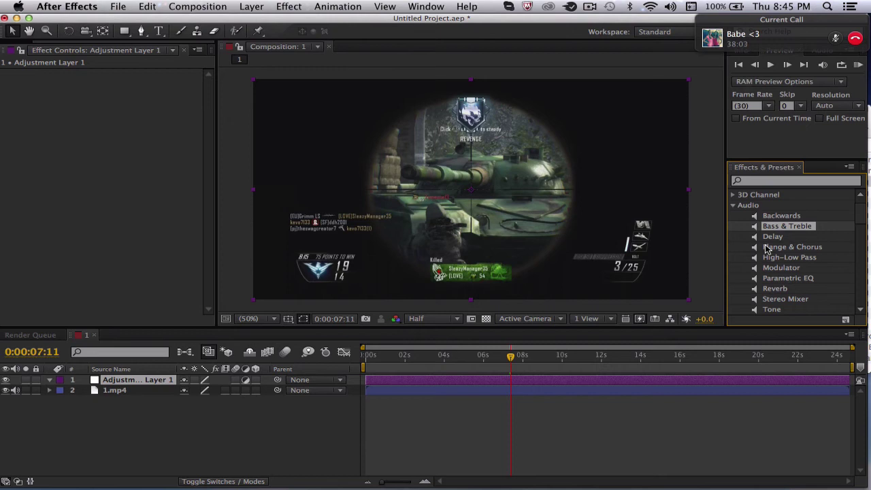
pyautogui.scroll(-3, 772, 247)
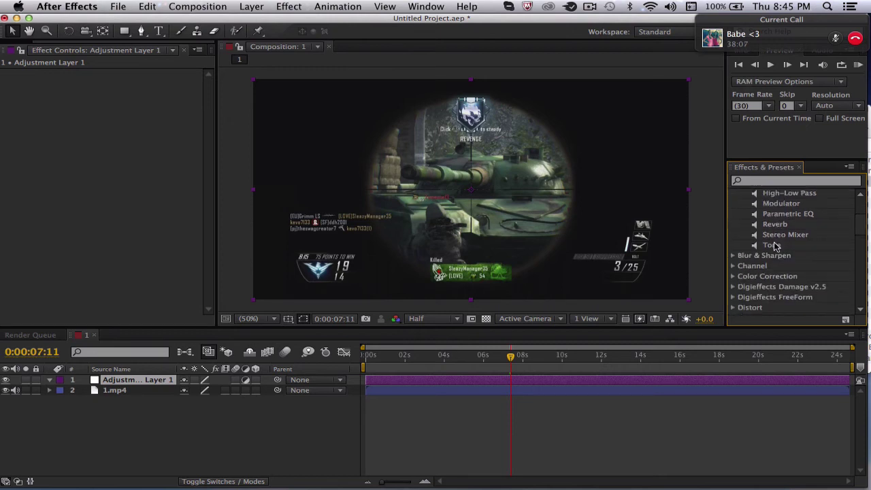
pyautogui.scroll(2, 773, 248)
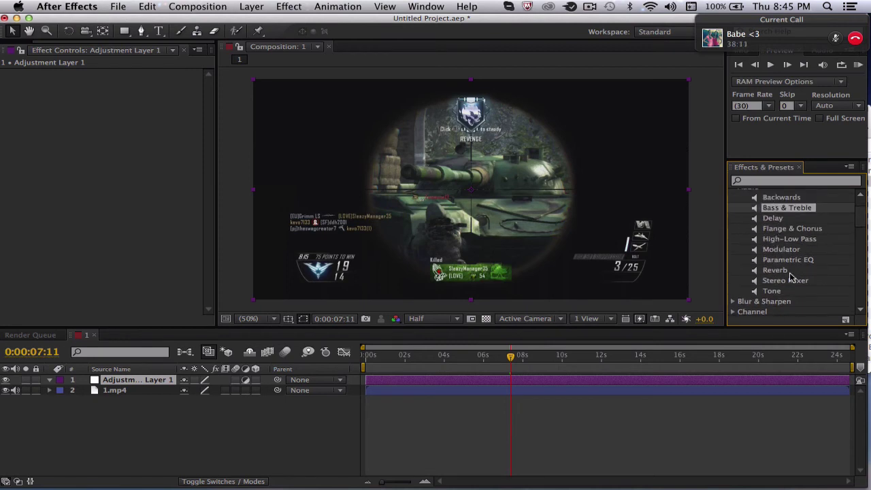
pyautogui.scroll(1, 766, 222)
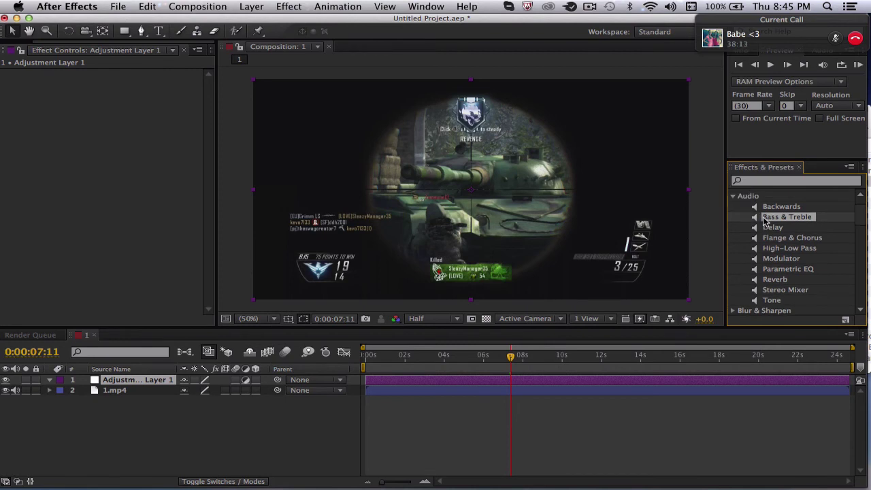
pyautogui.click(733, 196)
pyautogui.click(564, 379)
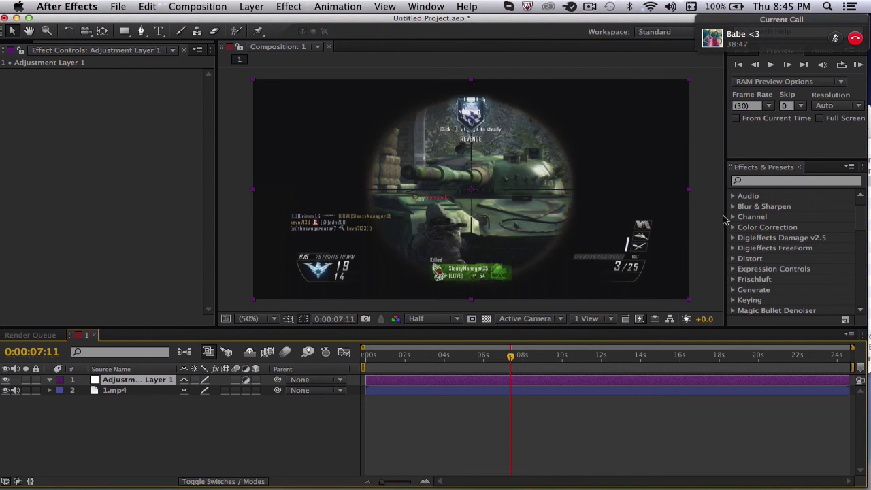
pyautogui.click(755, 183)
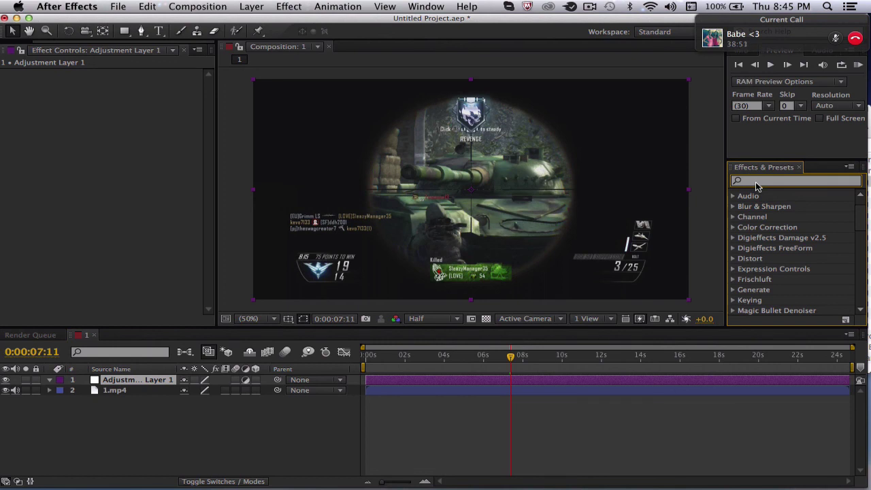
pyautogui.moveTo(393, 484)
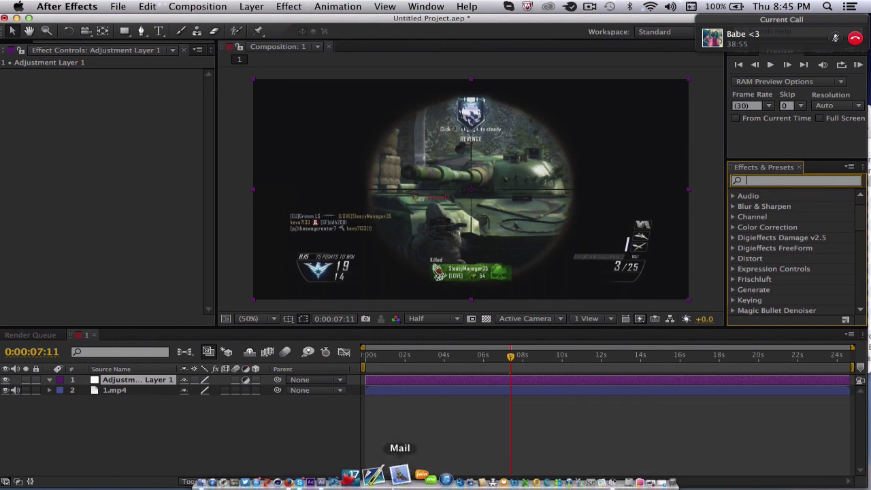